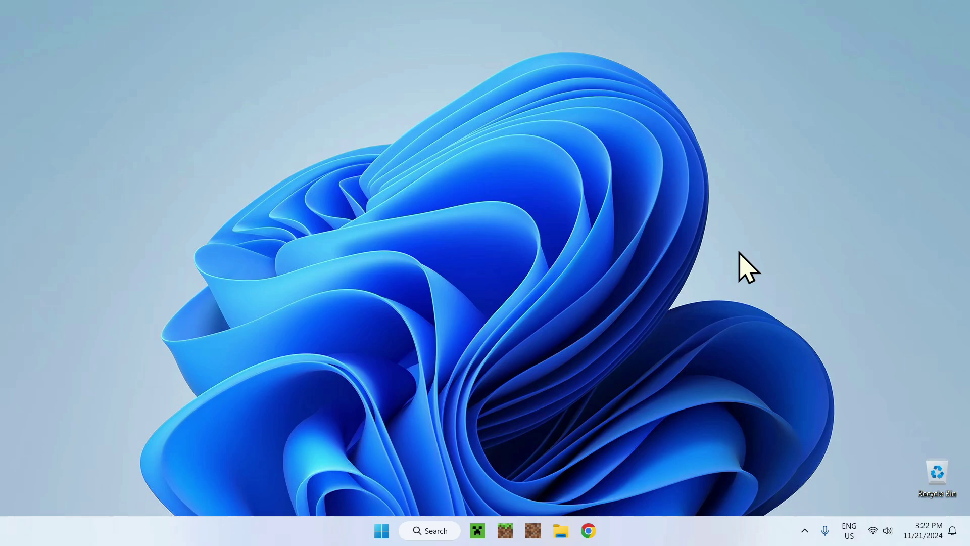
In Chrome, search Google for 'Mod Menu Minecraft' and open the Modrinth Mod Menu page.
click(589, 531)
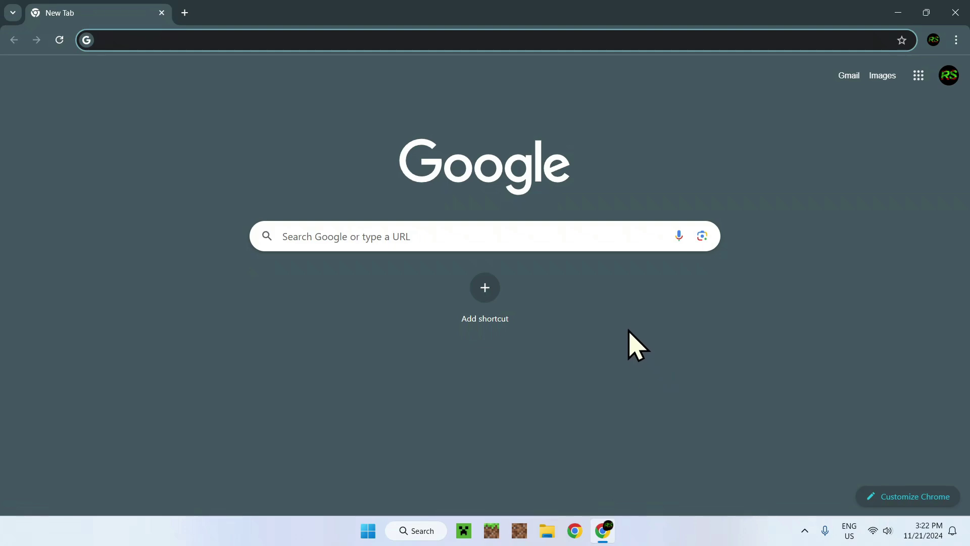
click(603, 236)
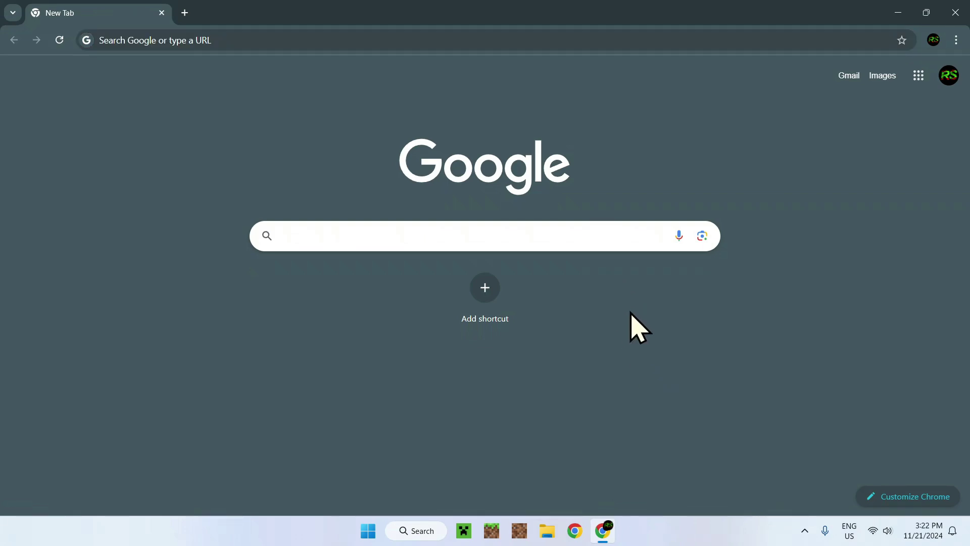
text(M)
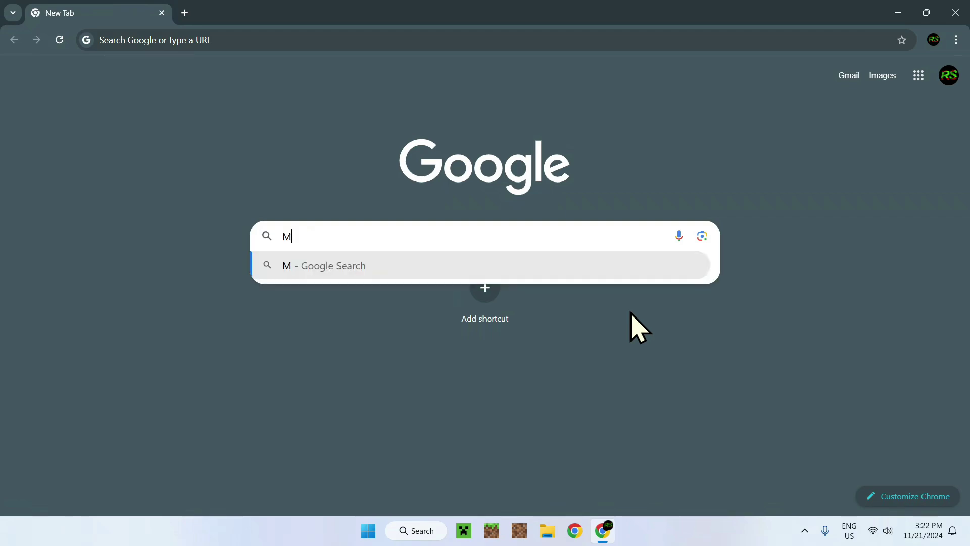
text(od Menu)
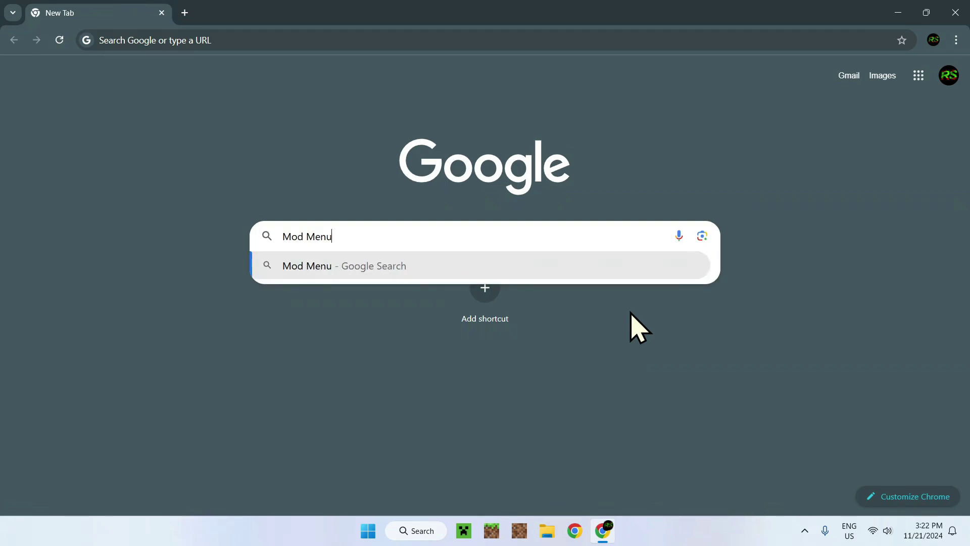
text( Minecraft)
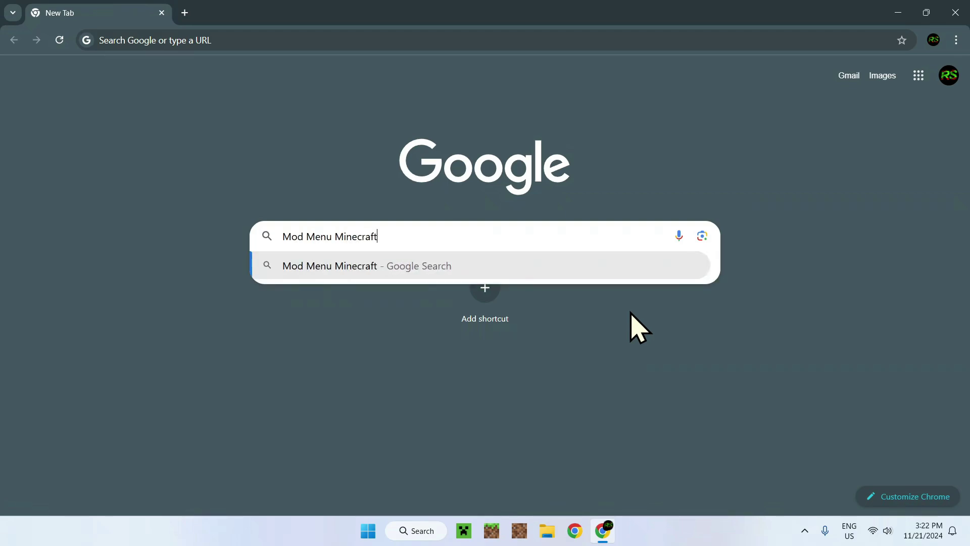
key(Return)
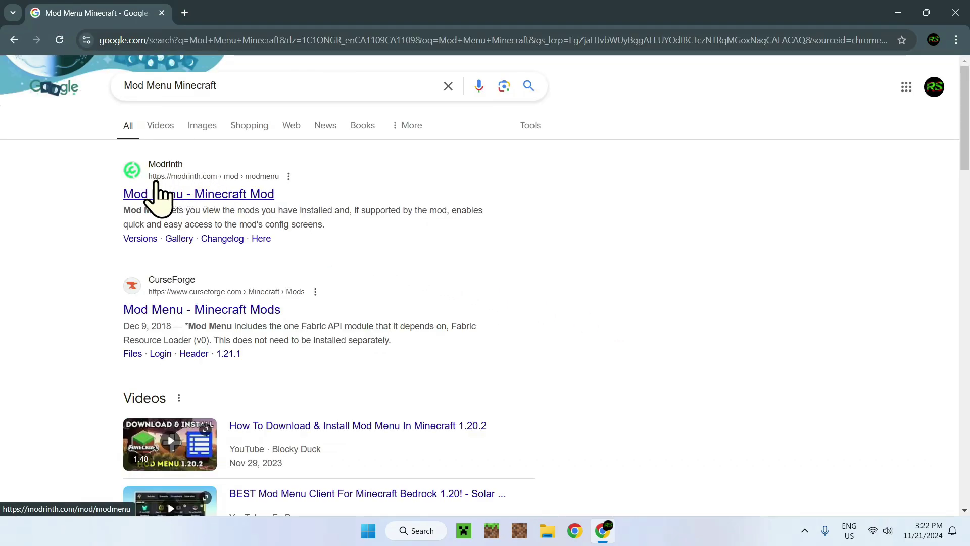
click(191, 197)
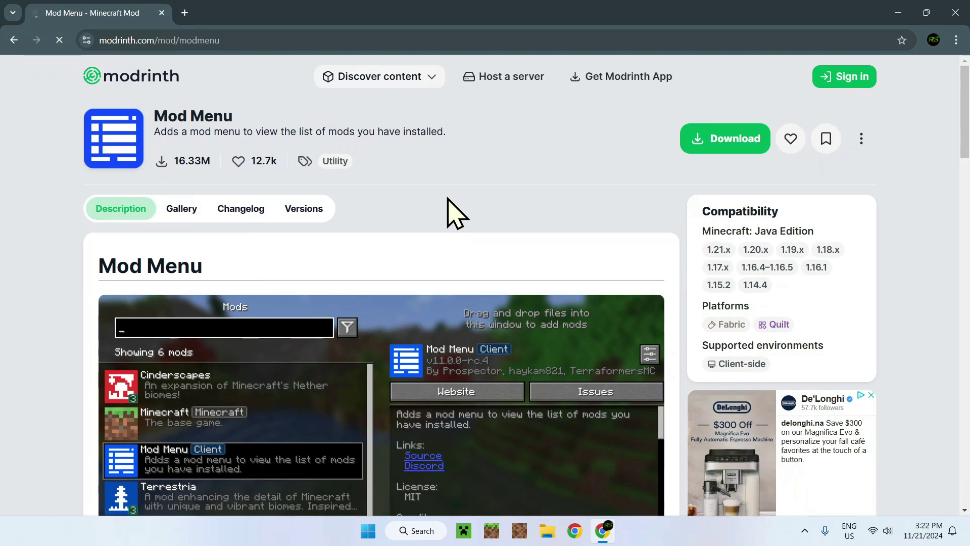
Download modmenu-12.0.0-beta.1.jar from the Versions list and open that version's page.
click(306, 209)
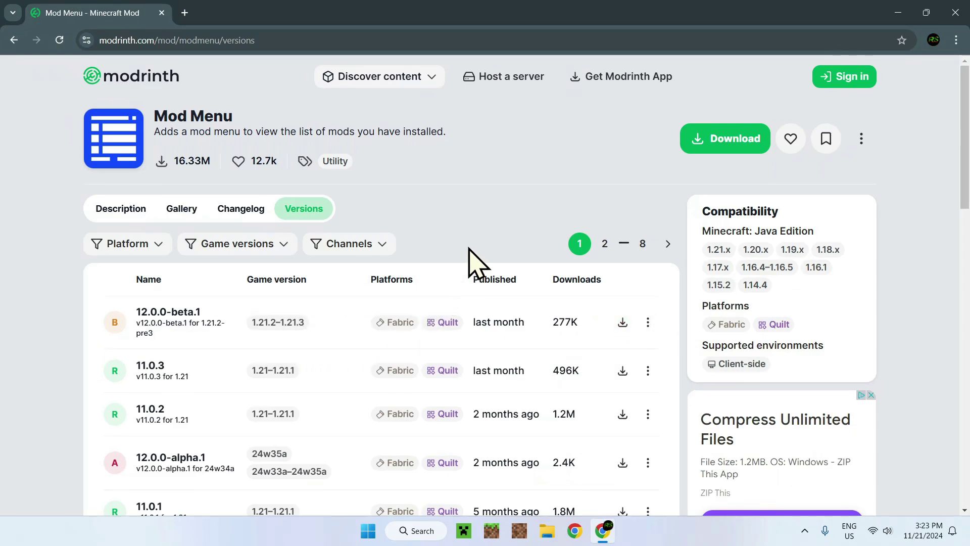
click(622, 322)
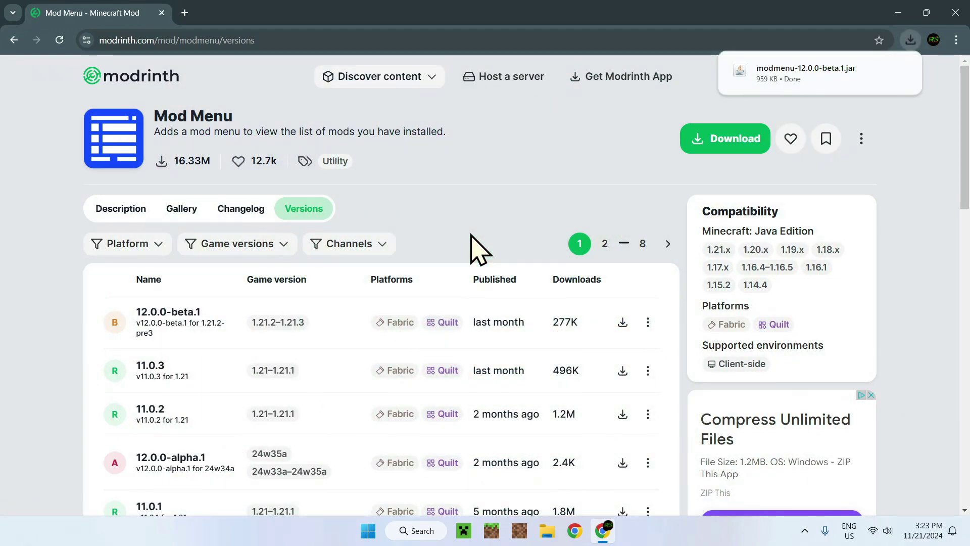
click(347, 316)
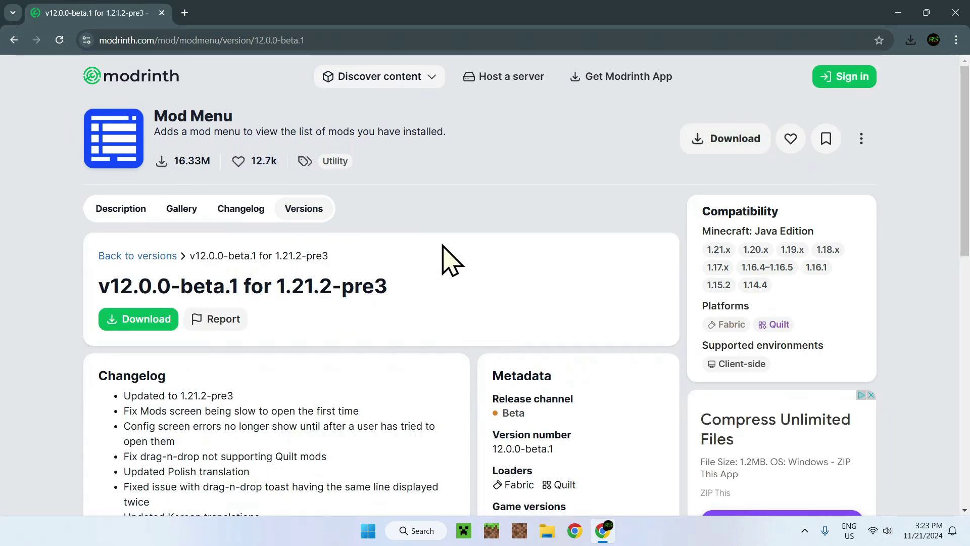
Open the required Text Placeholder API dependency from the Dependencies list in a new tab.
scroll(452, 261, down, 6)
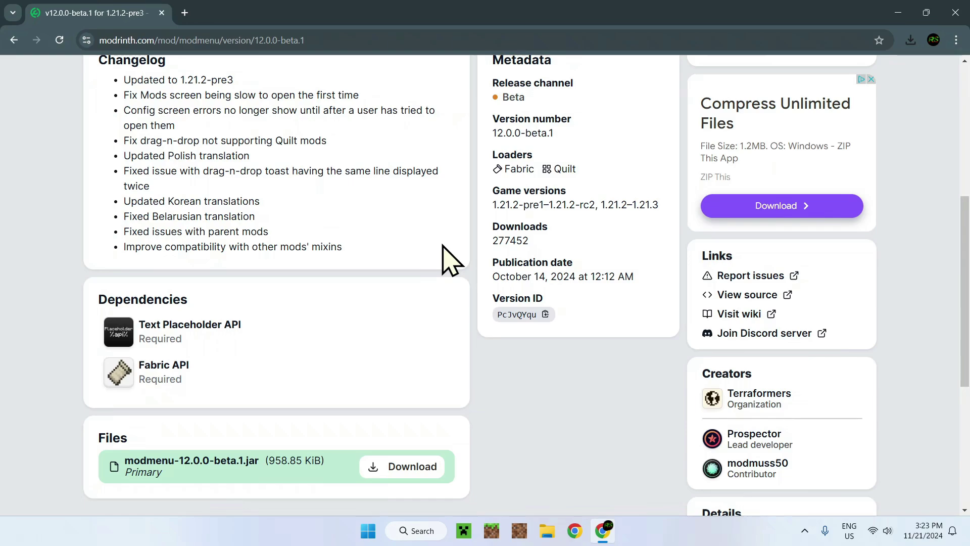
drag(202, 342, 362, 17)
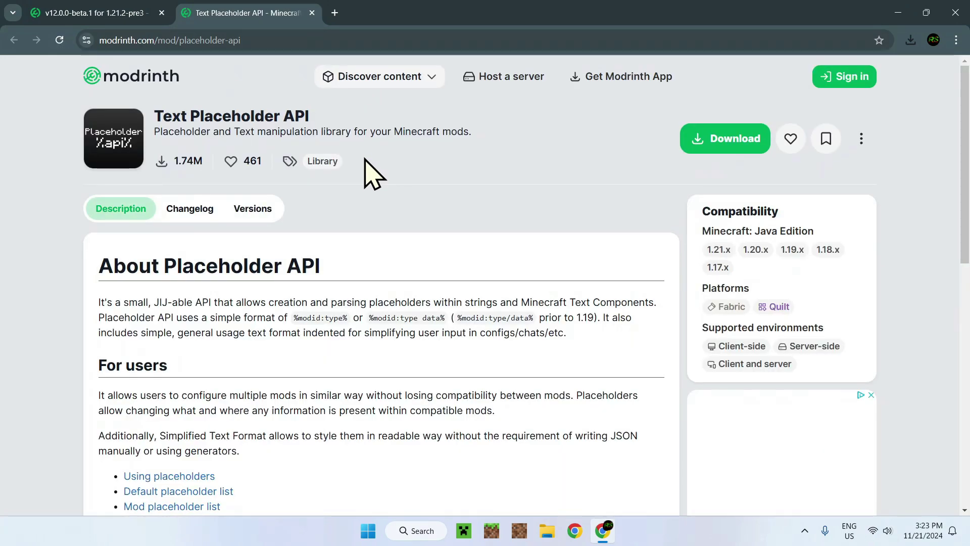
Download placeholder-api-2.5.0+1.21.2.jar from the Text Placeholder API versions list.
click(245, 209)
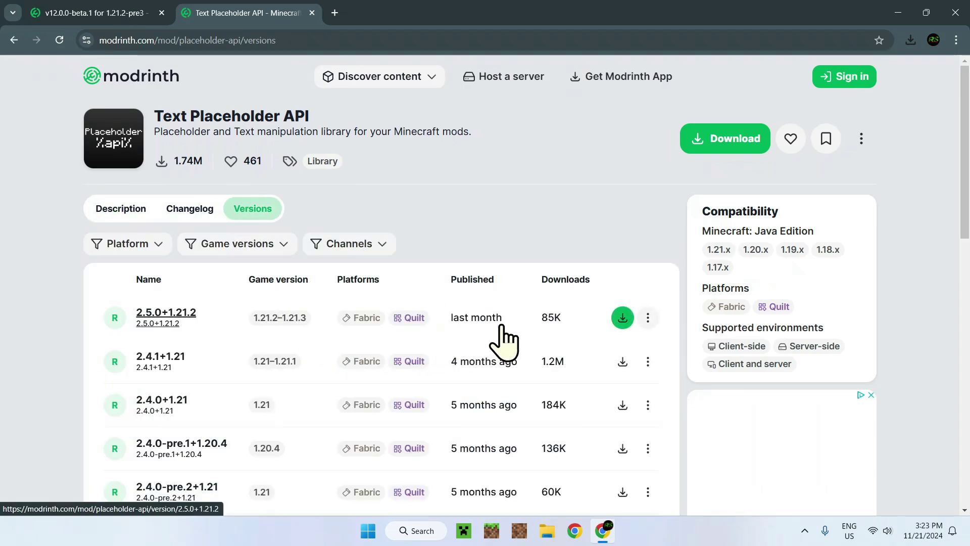
mouse_move(505, 325)
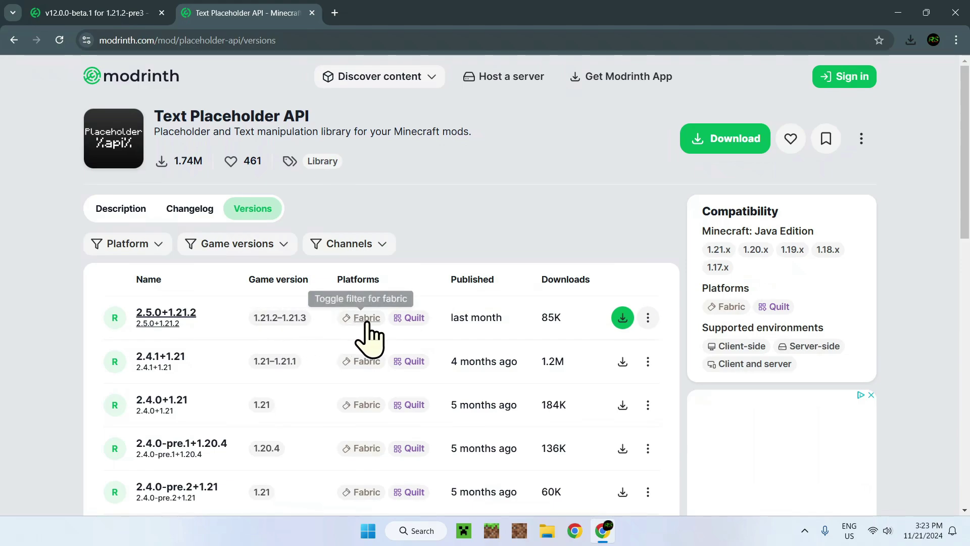
click(613, 322)
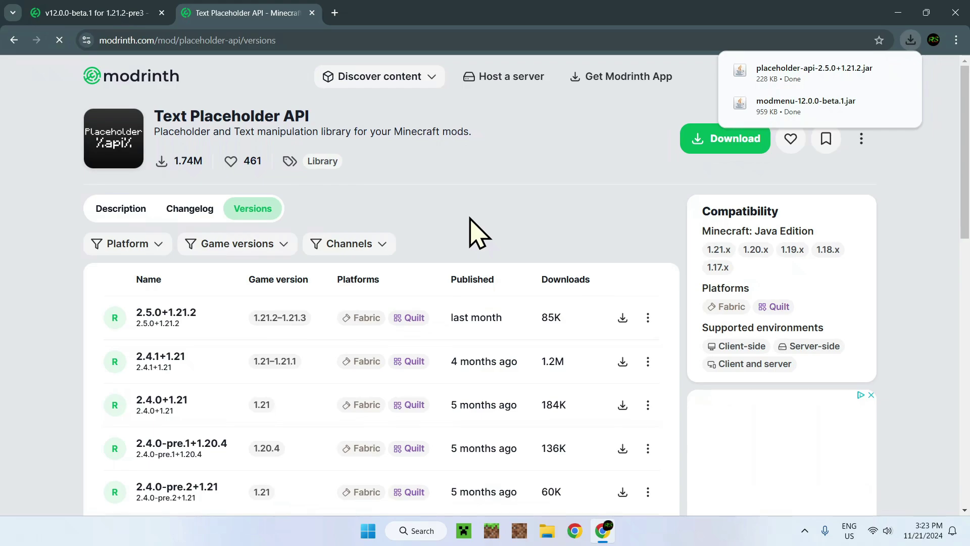
Return to the Mod Menu version tab and review its two required dependencies.
click(93, 13)
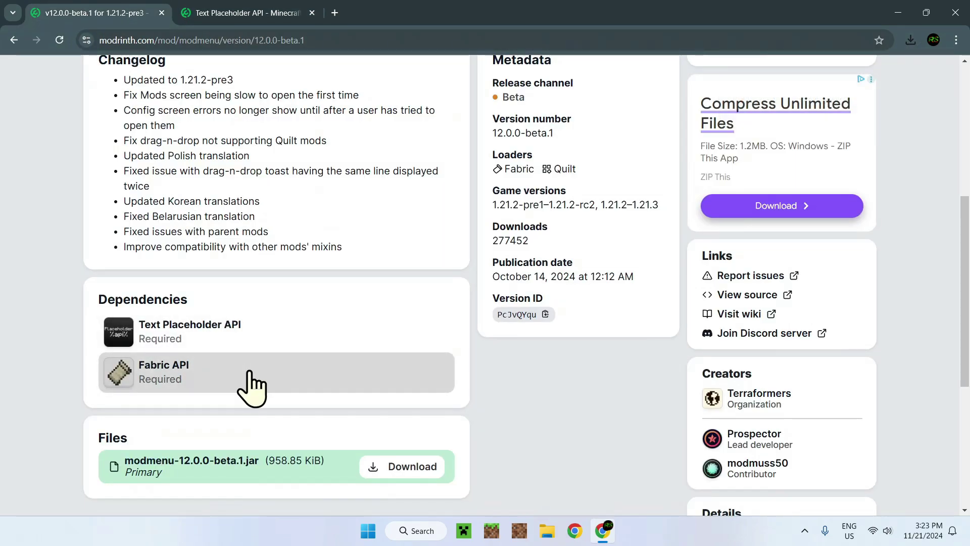
drag(249, 376, 381, 289)
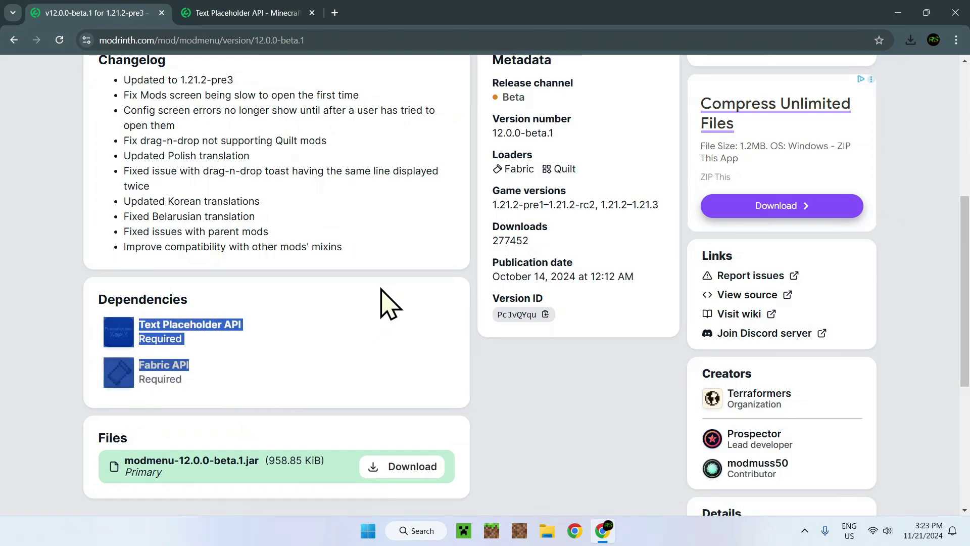
click(381, 289)
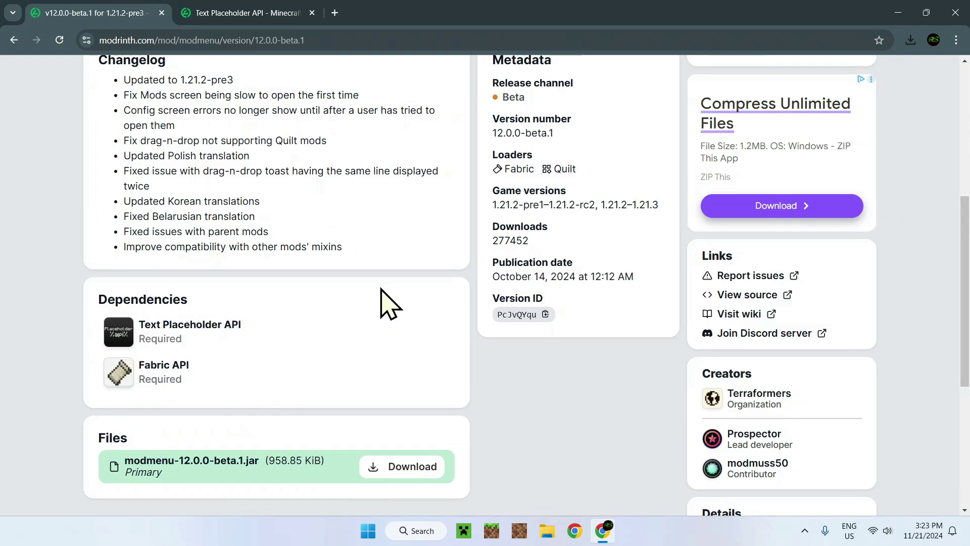
Open Fabric API and download fabric-api-0.109.0+1.21.3.jar for Minecraft 1.21.3.
click(251, 386)
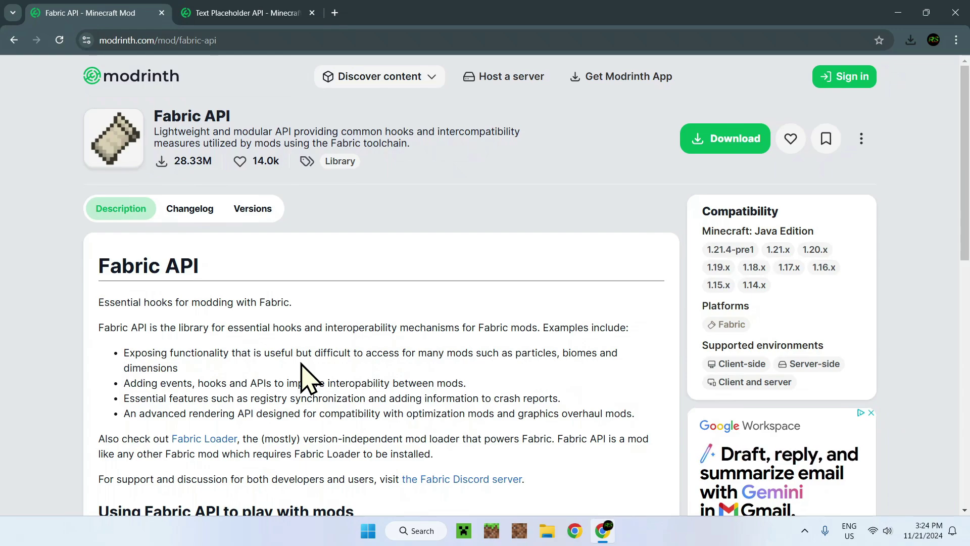
click(251, 212)
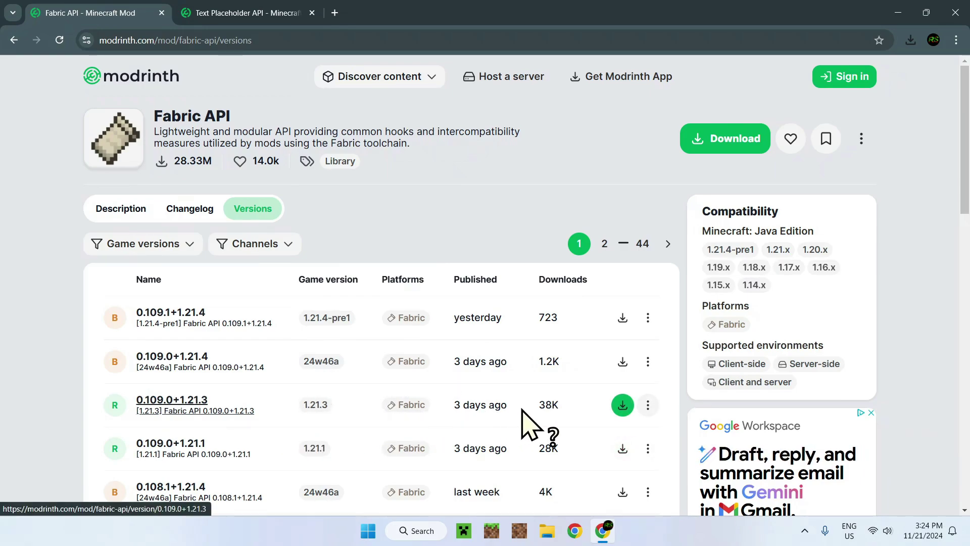
click(624, 406)
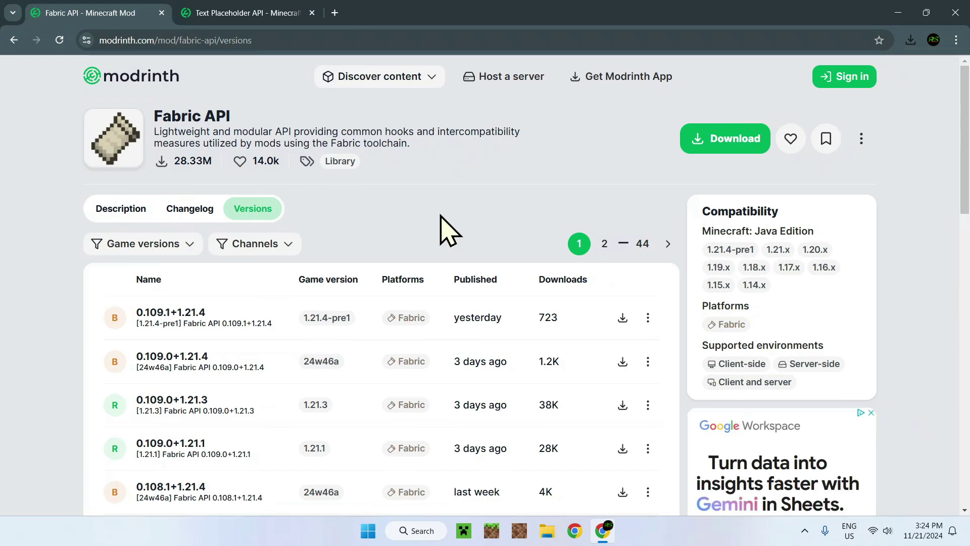
click(353, 80)
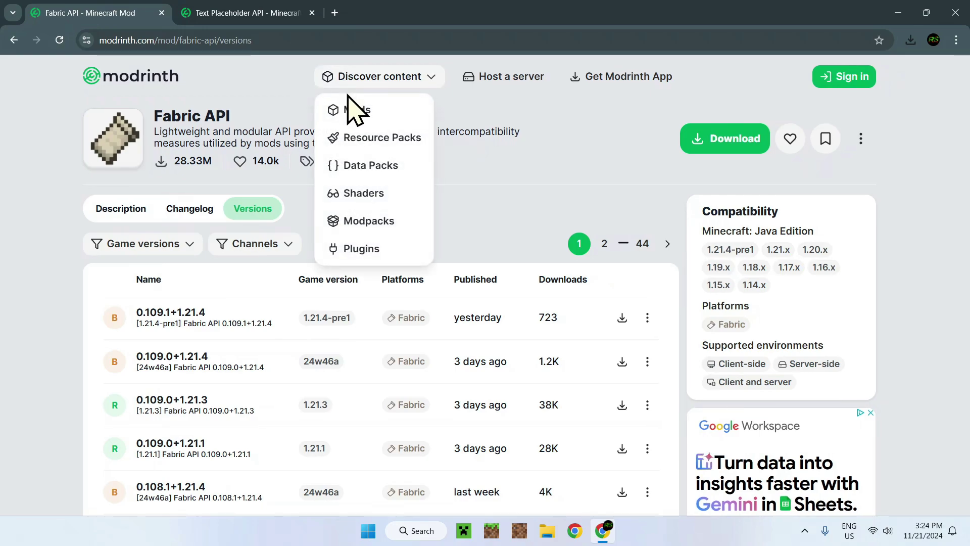
Find Sodium under Mods and download sodium-fabric-0.6.0-beta.4+mc1.21.3.jar from its versions.
click(347, 104)
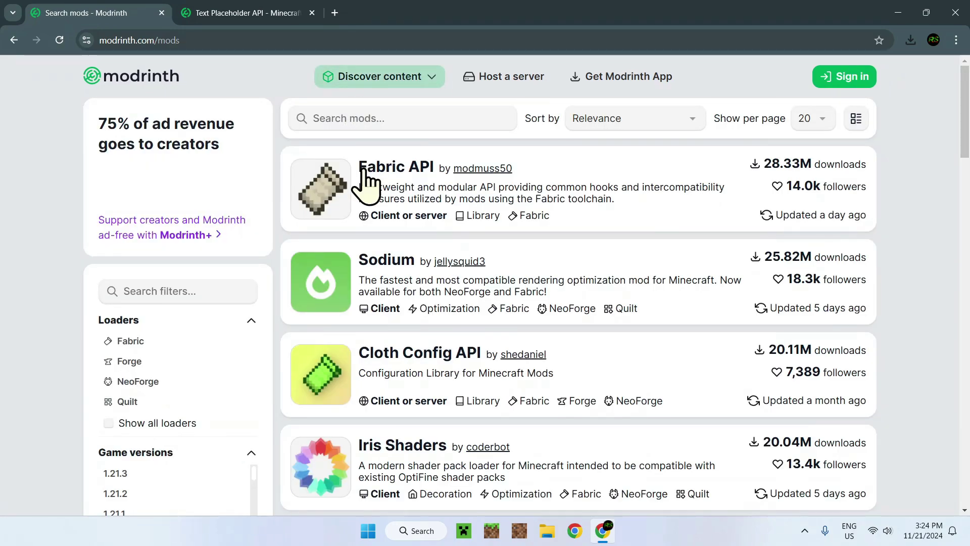
click(378, 259)
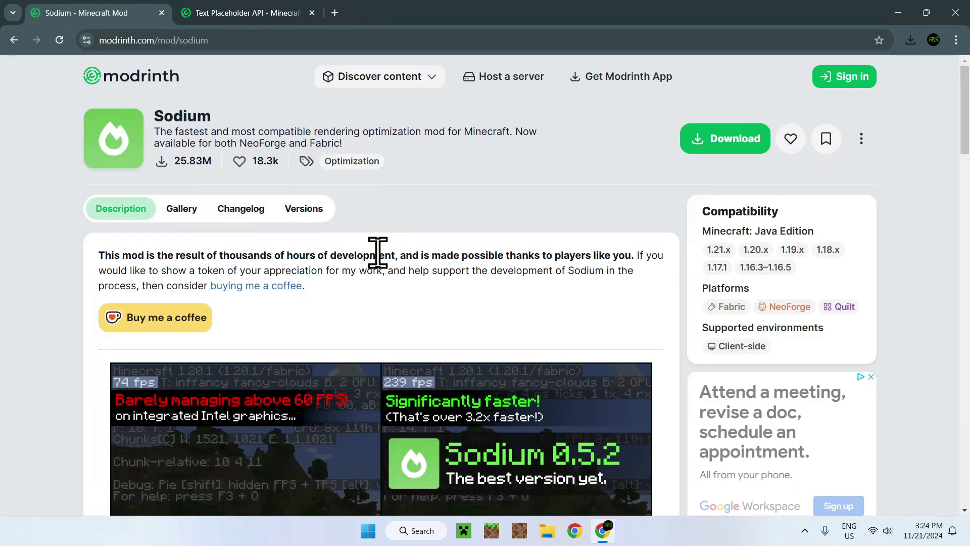
click(294, 210)
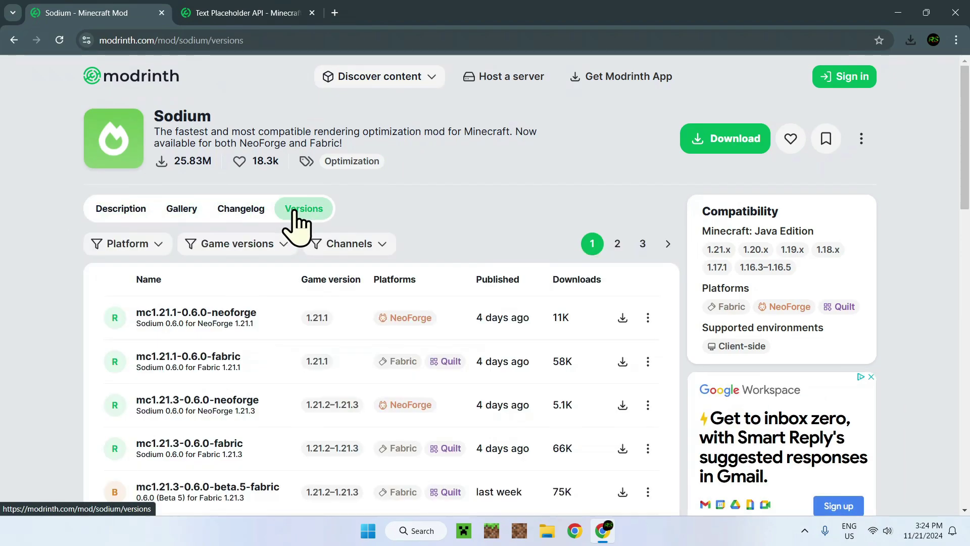
scroll(309, 263, down, 1)
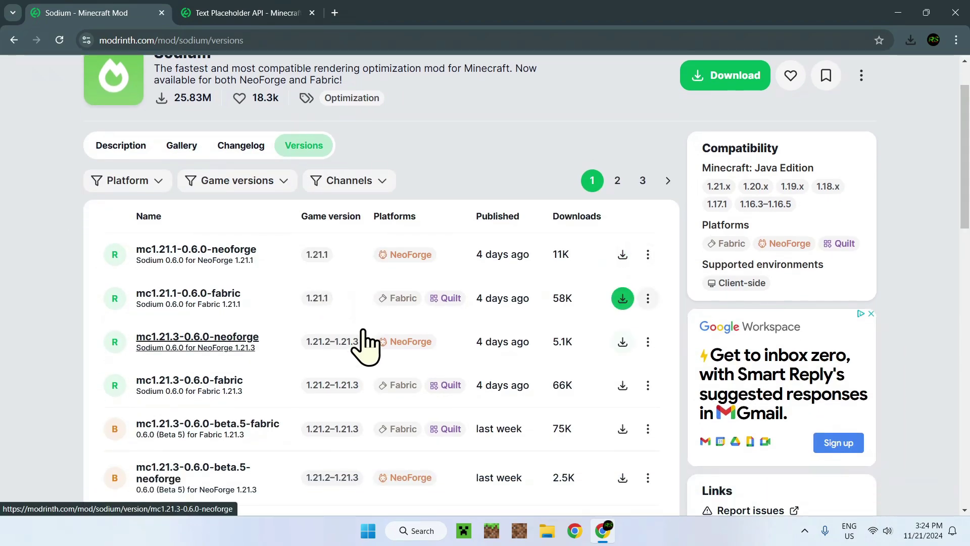
scroll(364, 348, down, 1)
scroll(368, 353, down, 1)
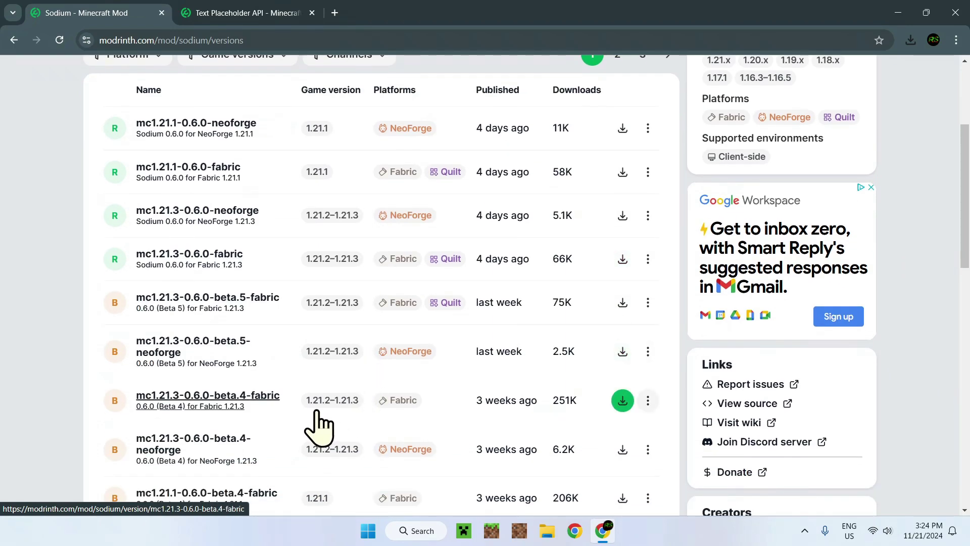
click(621, 400)
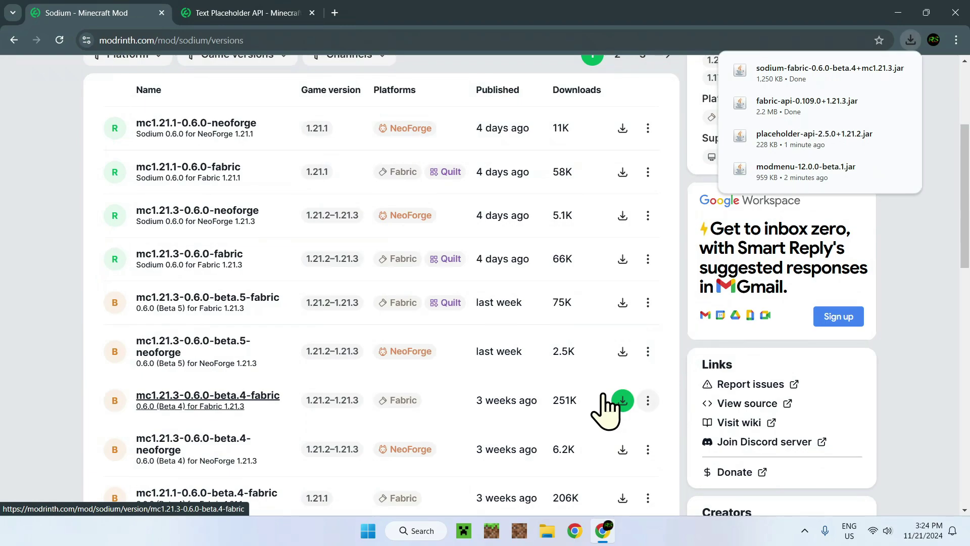
mouse_move(766, 135)
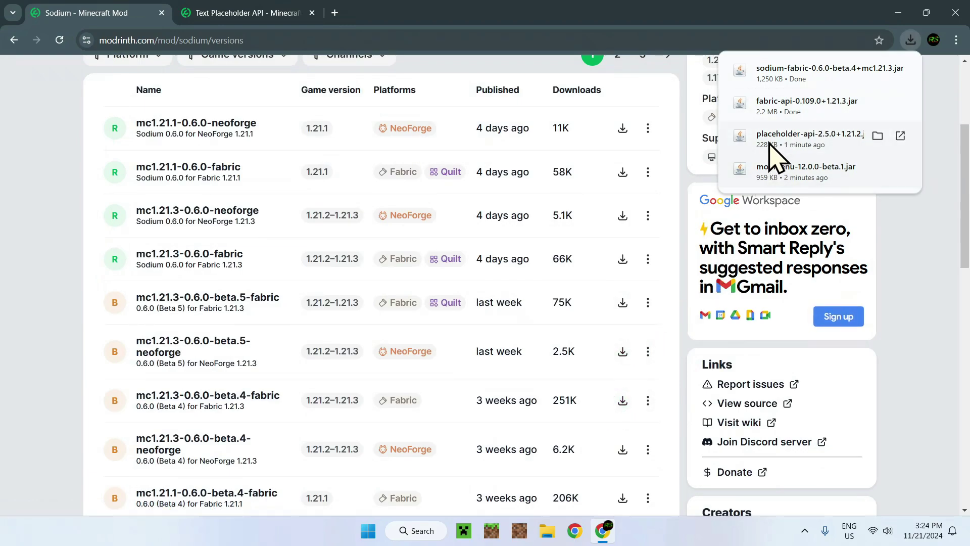
mouse_move(781, 71)
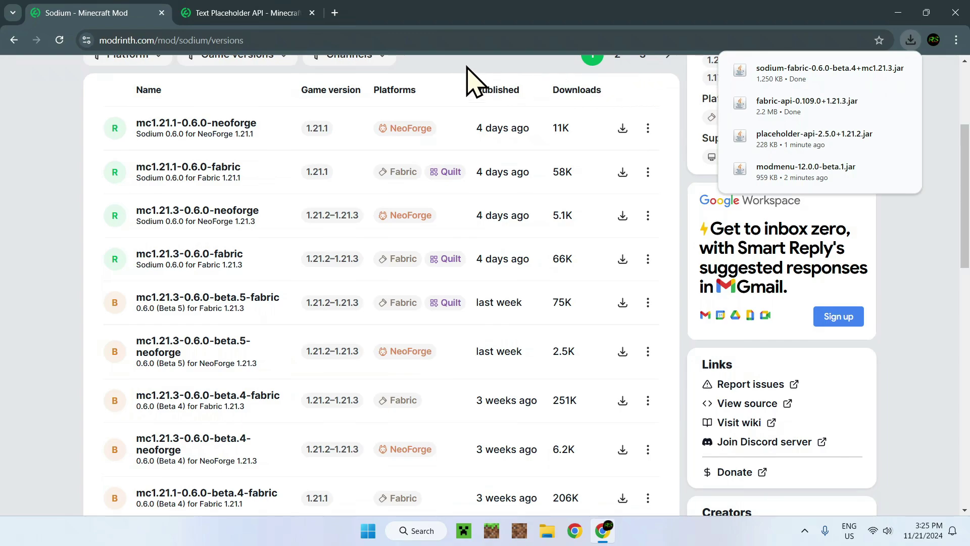
click(338, 15)
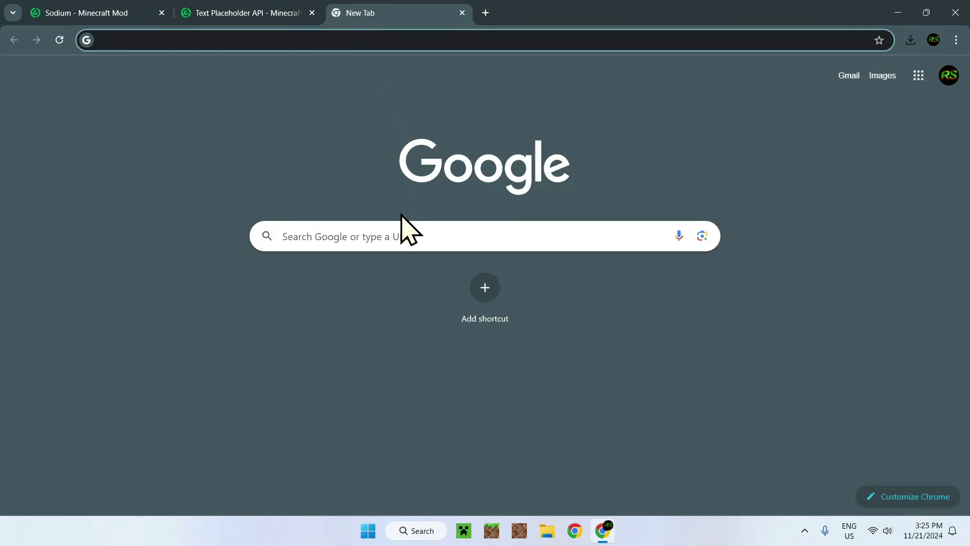
Search Google for 'Fabric Minecraft' and open the fabricmc.net Fabric Loader homepage.
click(402, 235)
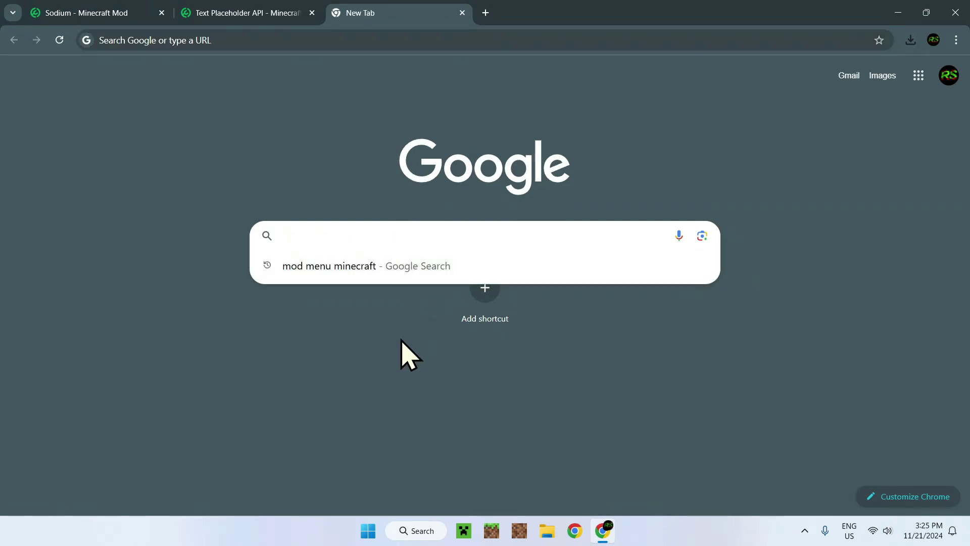
text(Fabr)
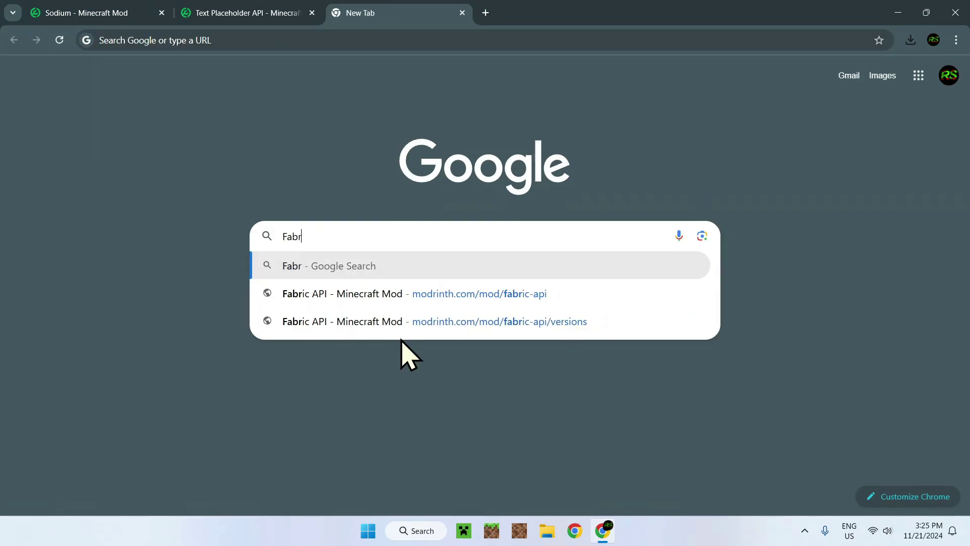
text(ic Minecraft)
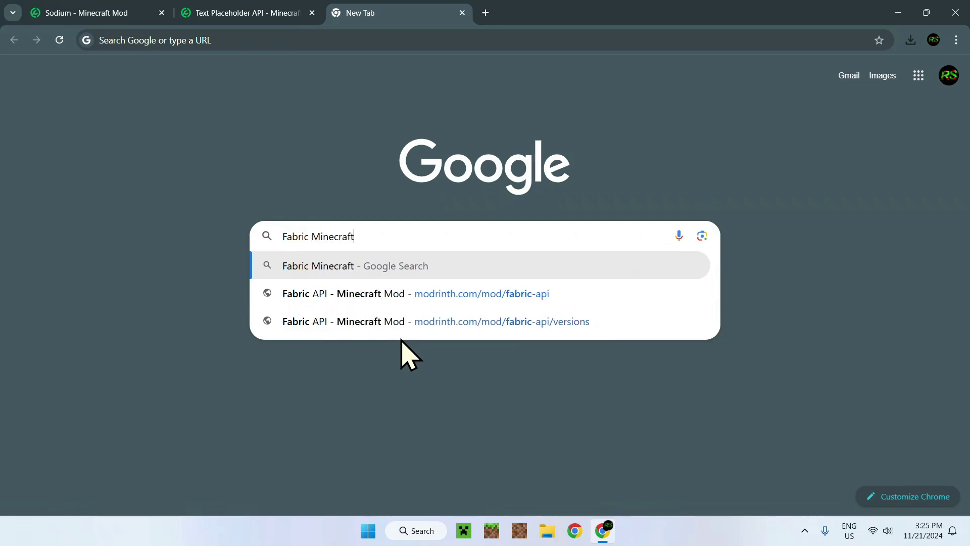
key(Return)
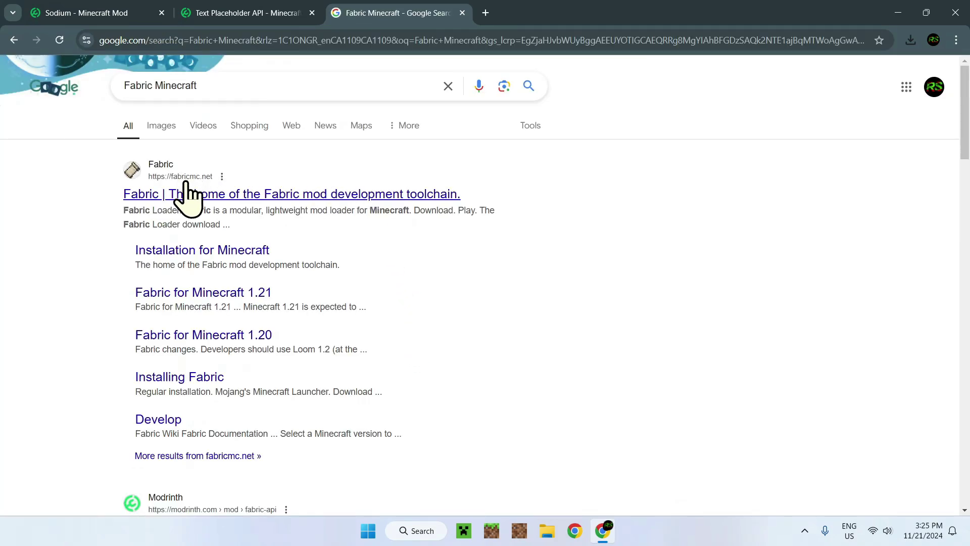
click(163, 200)
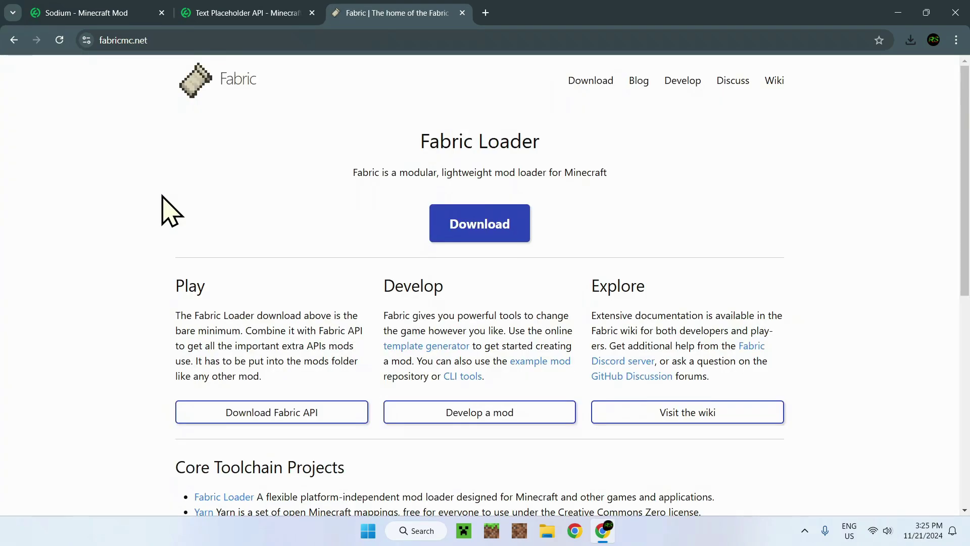